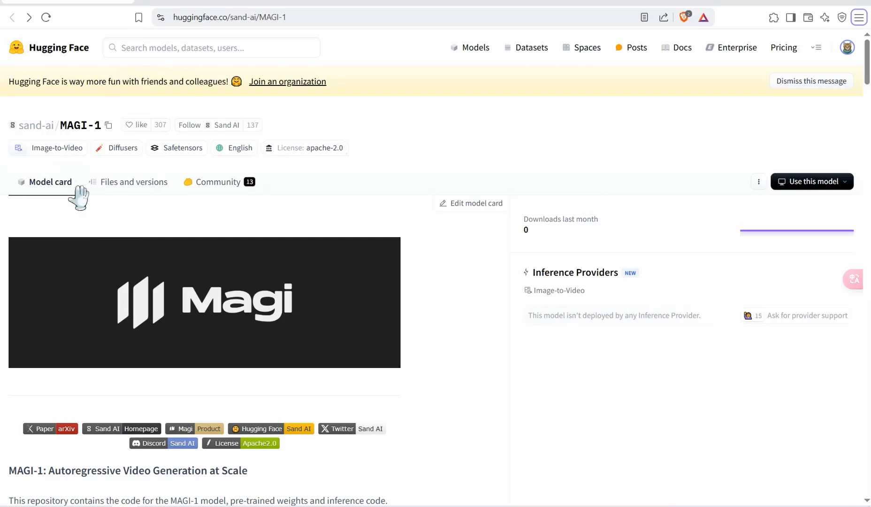
Step: Review the sand-ai/MAGI-1 model card on Hugging Face, from the introduction through the model summary to the Model Zoo table
scroll(118, 230, "down", 7)
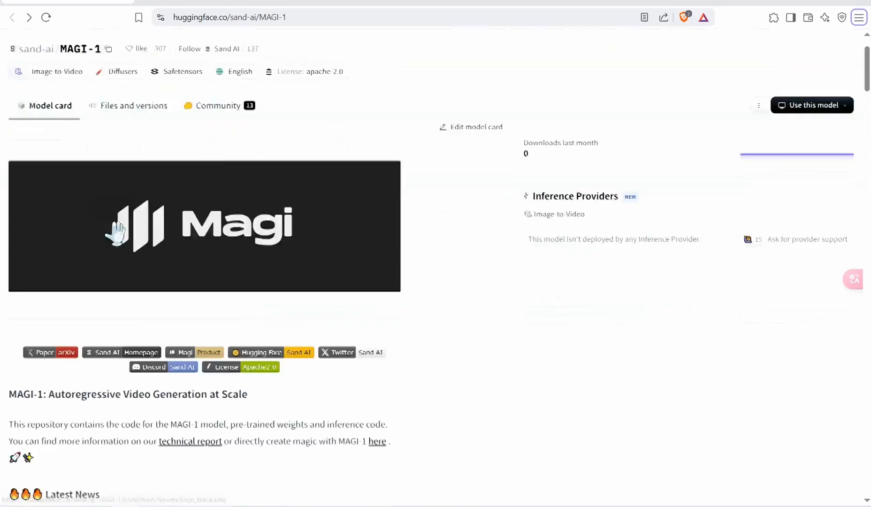
scroll(117, 233, "up", 3)
scroll(120, 239, "down", 8)
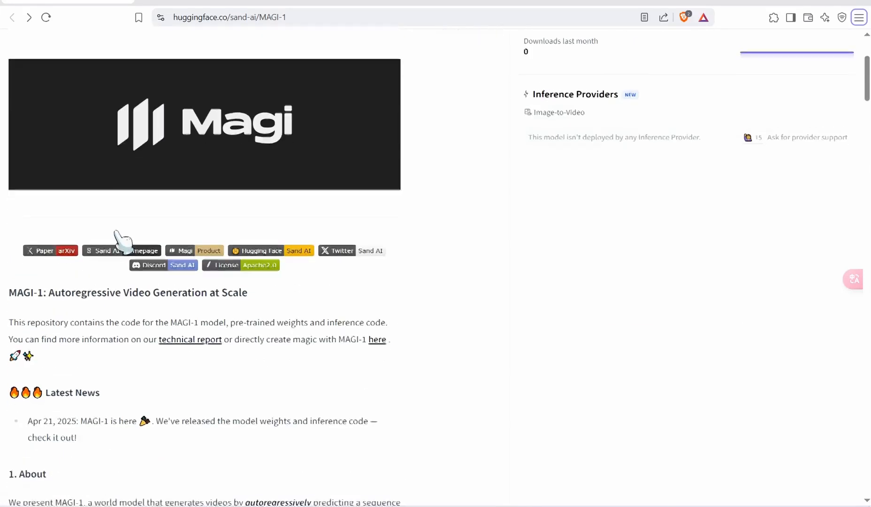
scroll(113, 237, "down", 14)
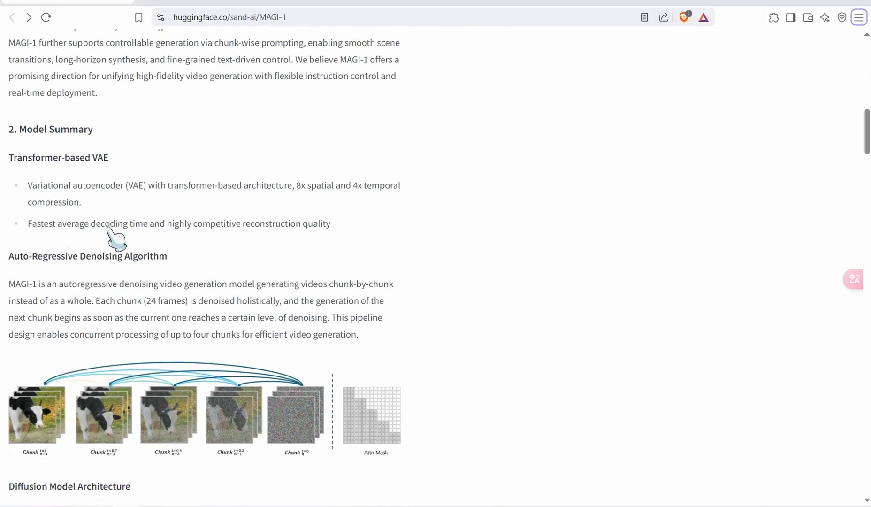
scroll(113, 237, "down", 7)
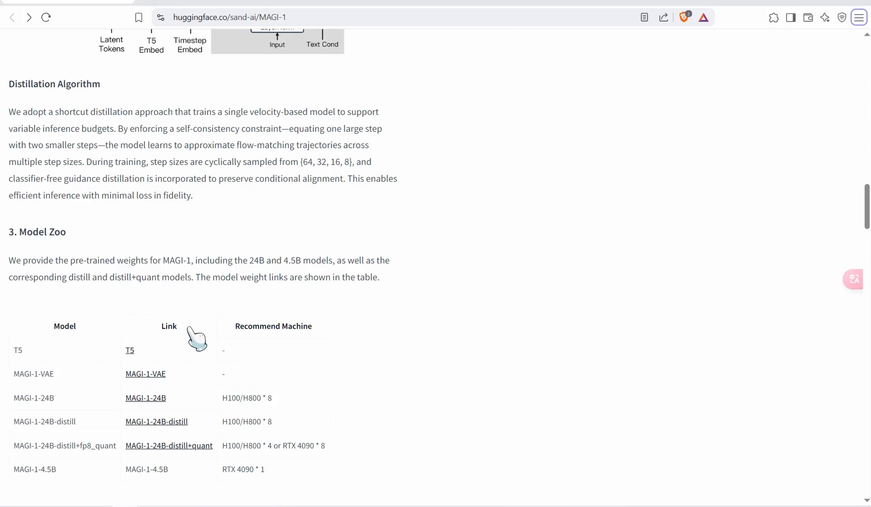
scroll(192, 336, "up", 20)
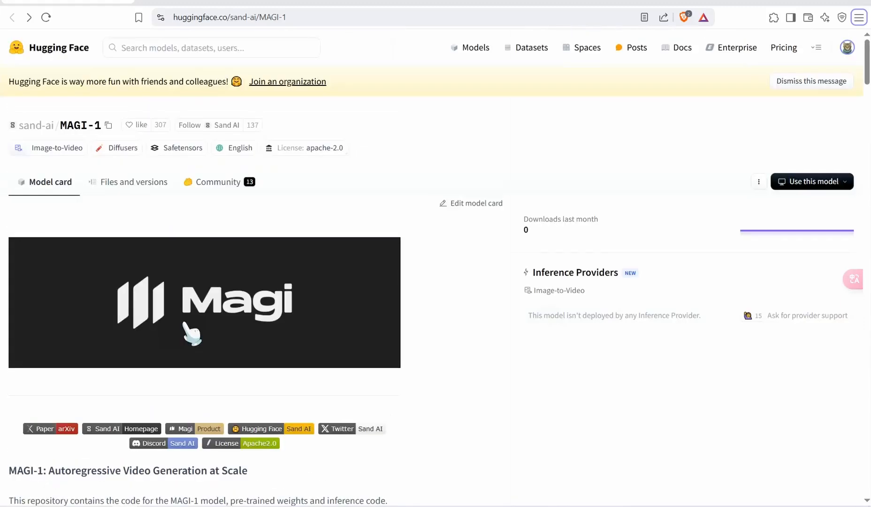
scroll(85, 385, "down", 1)
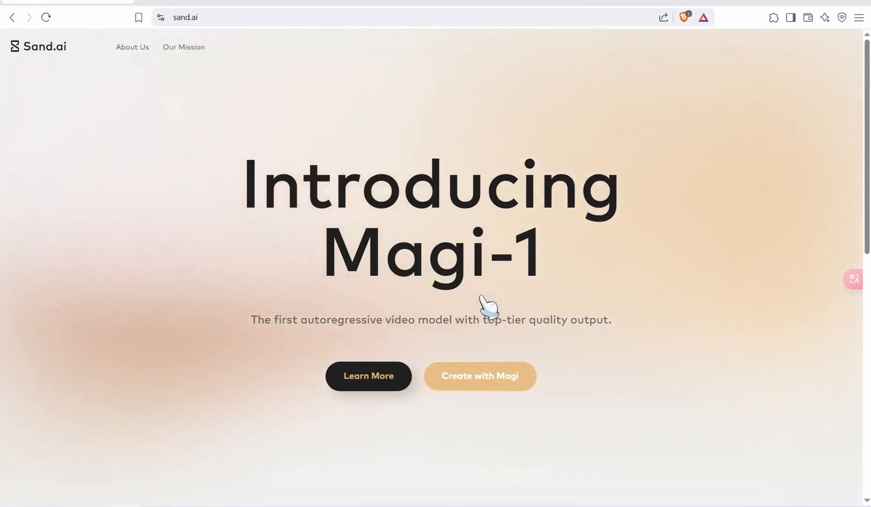
Step: Open the Magi creation app, sign up for a new account by email, and decline saving the password in the browser
left_click(488, 379)
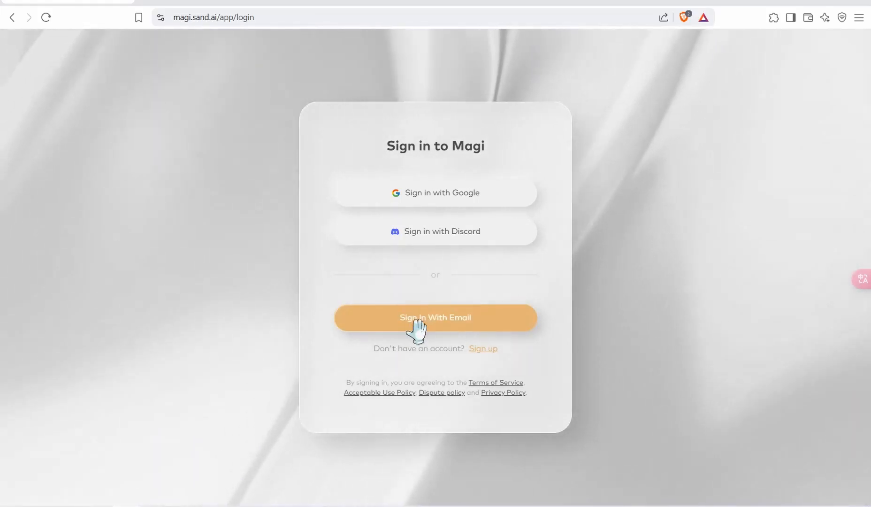
left_click(484, 349)
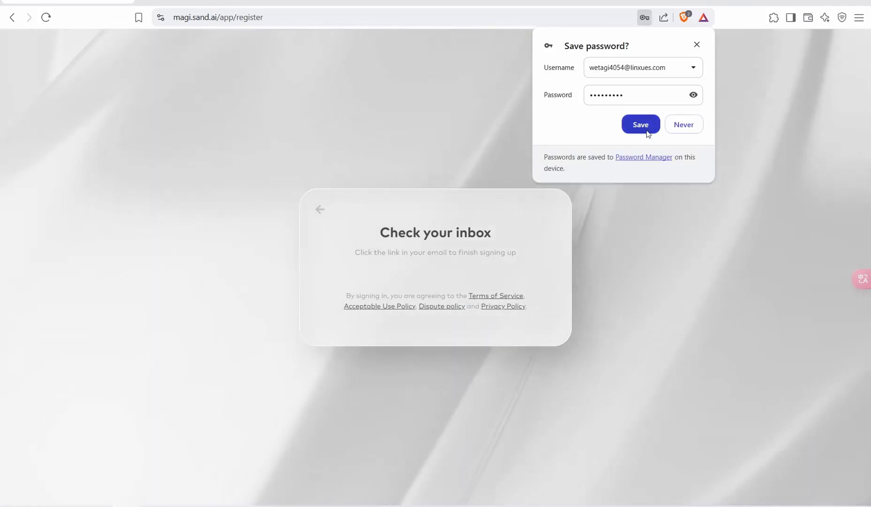
left_click(695, 127)
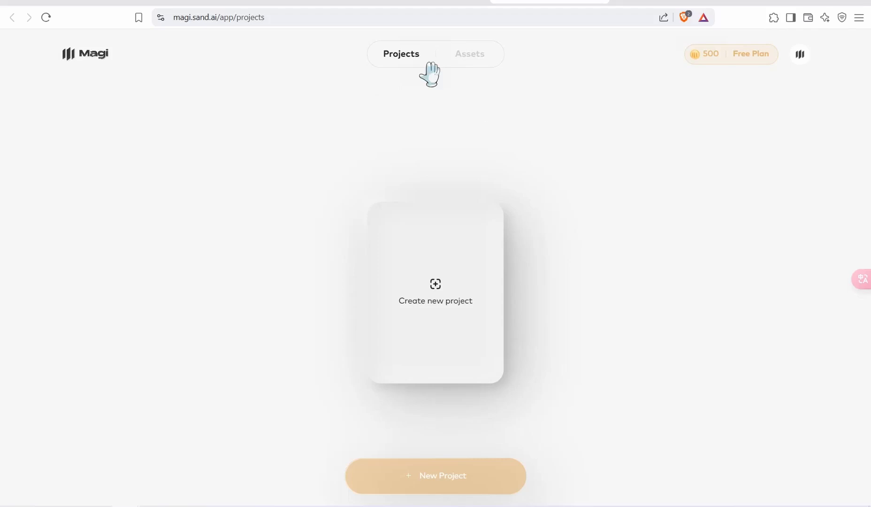
Step: Check the Assets page, and create a new project with the croissant river street image uploaded from the device
left_click(470, 56)
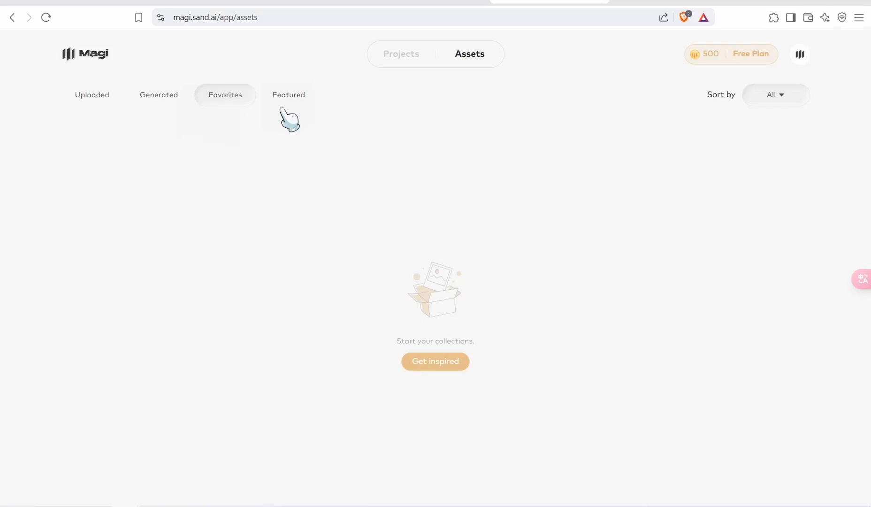
left_click(400, 57)
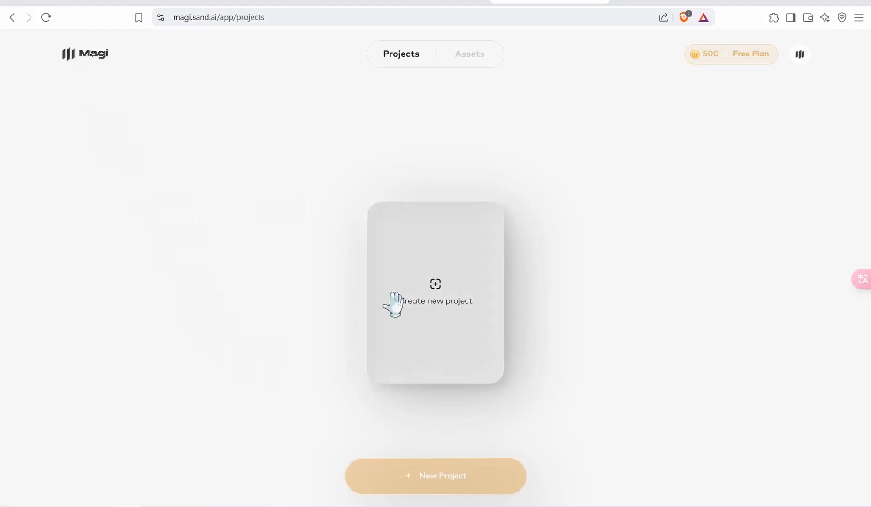
left_click(433, 307)
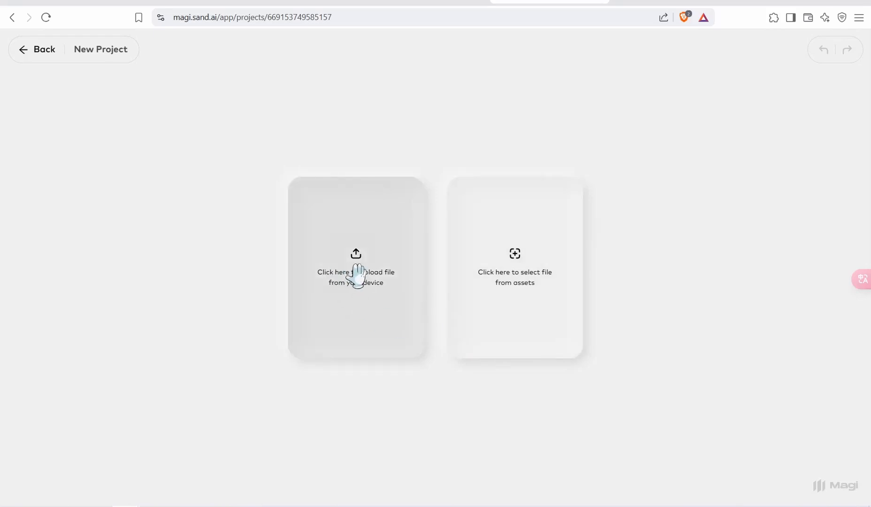
left_click(355, 268)
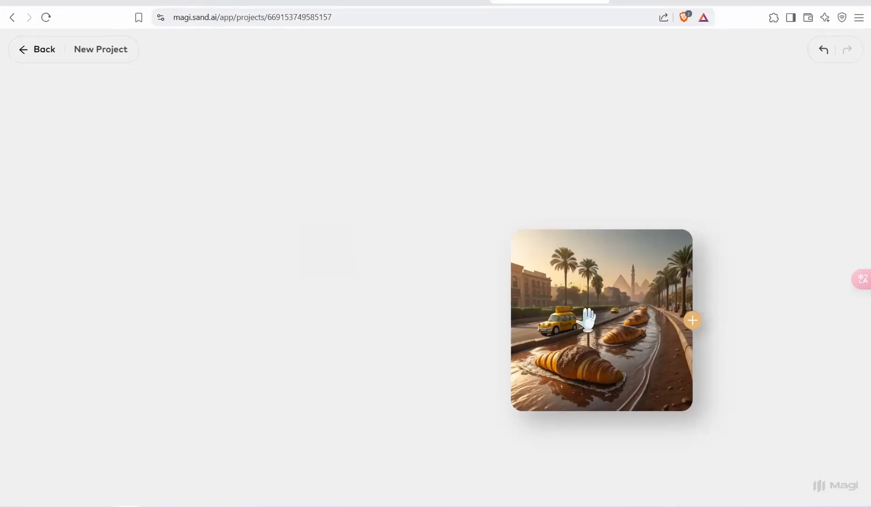
Step: Enlarge the uploaded croissant image and reposition it on the project canvas
left_click_drag(610, 347, 324, 266)
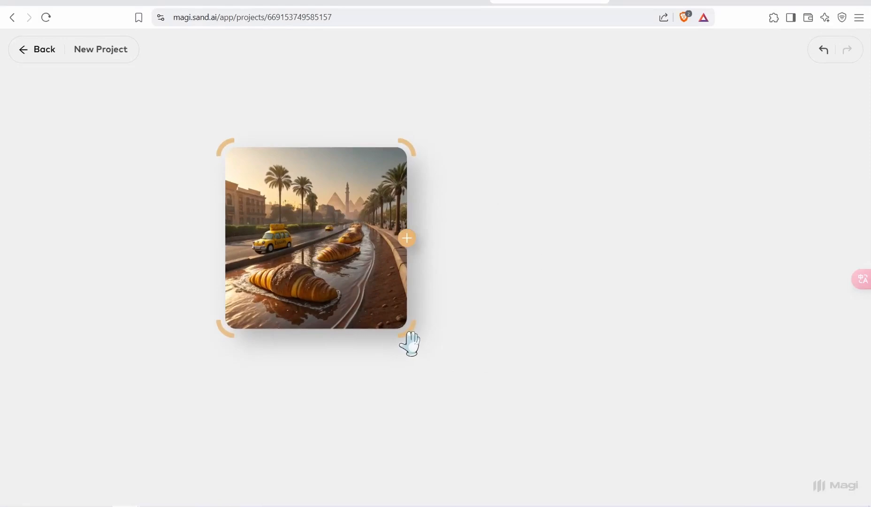
left_click_drag(409, 348, 554, 474)
left_click_drag(418, 398, 352, 319)
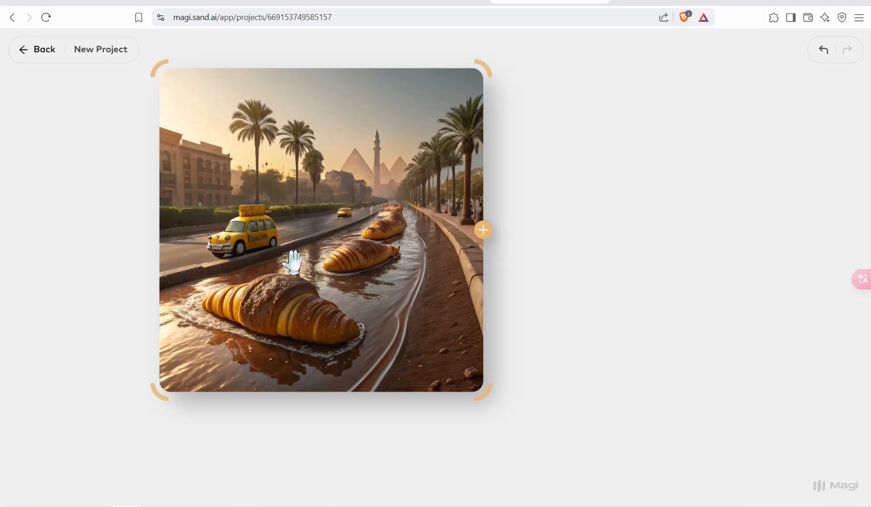
left_click_drag(399, 287, 372, 321)
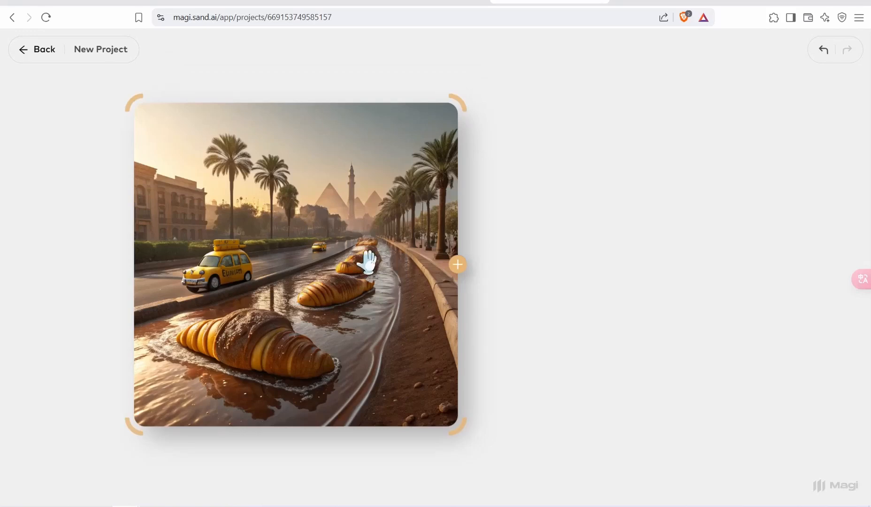
Step: Add an Image to Video block to the croissant image and set its duration to 5 s
left_click(458, 264)
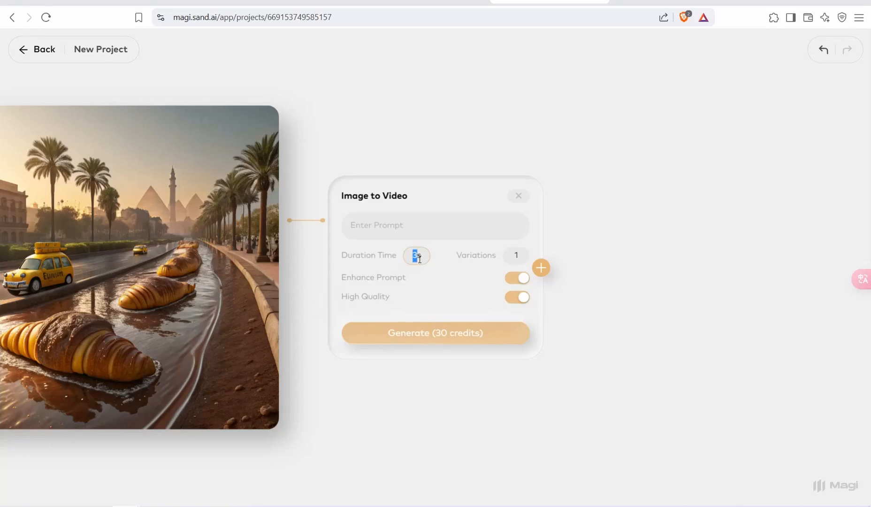
type("5")
Step: Enter the prompt "these coroissants are moving smoothly and slowly , taxi moves forward" and generate the video
type("these coros")
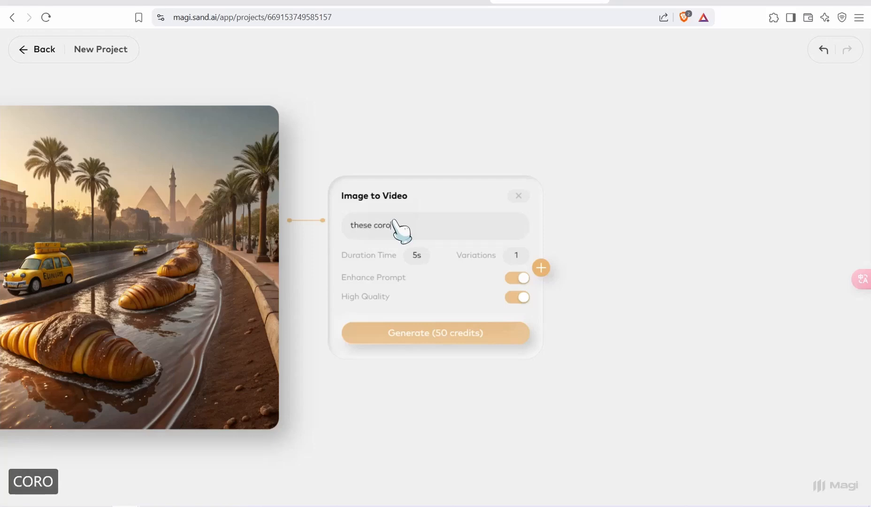
key("BackSpace")
type("issants a")
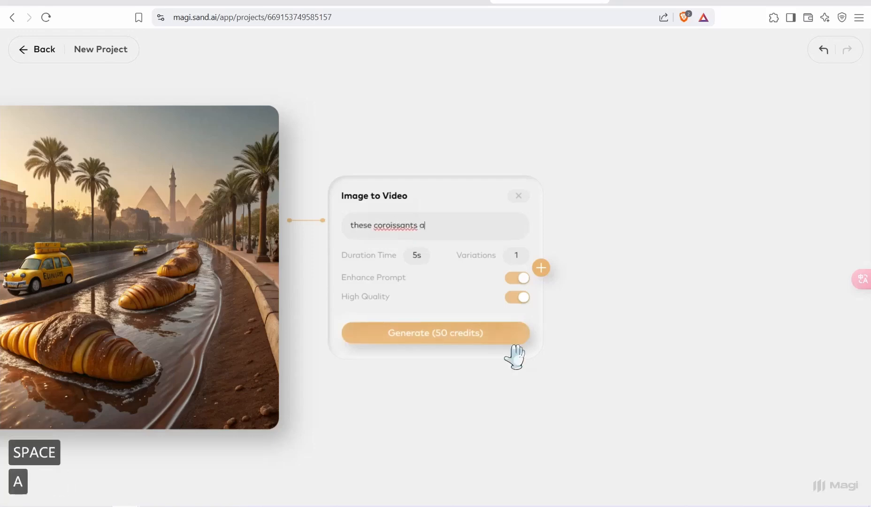
type("re moving smooth")
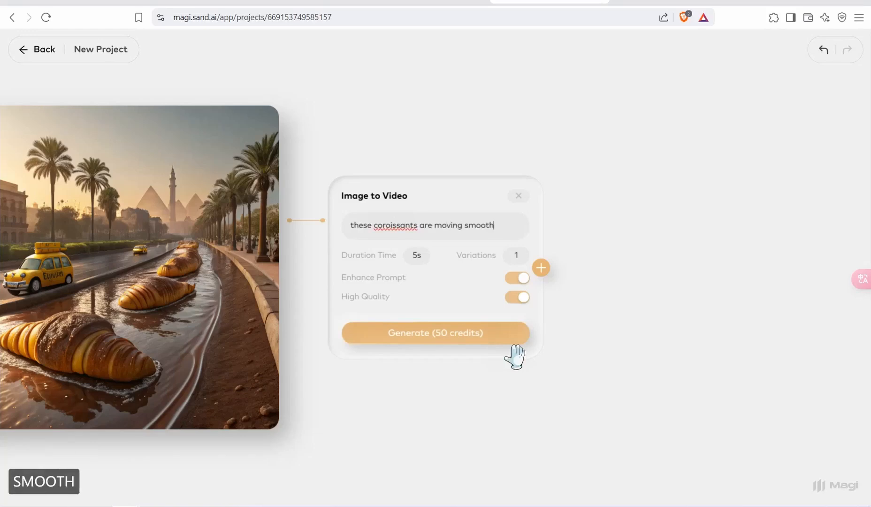
type("ly and s")
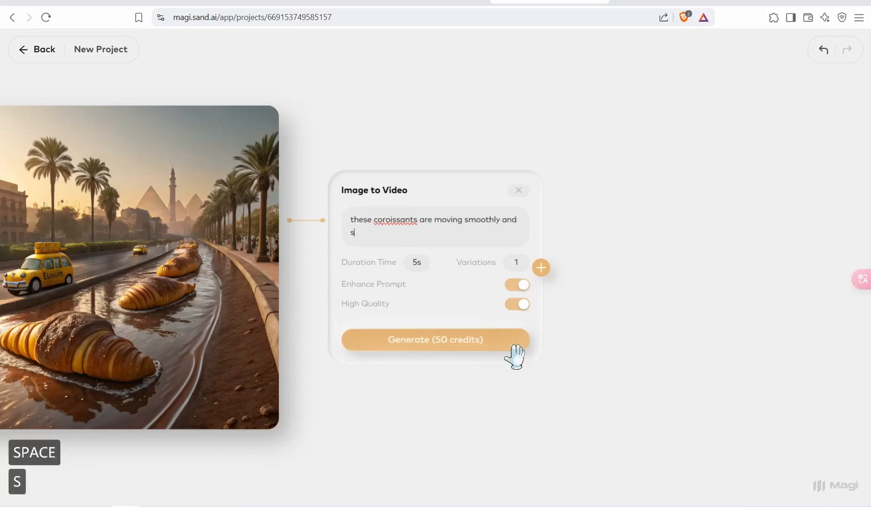
type("lowly ,")
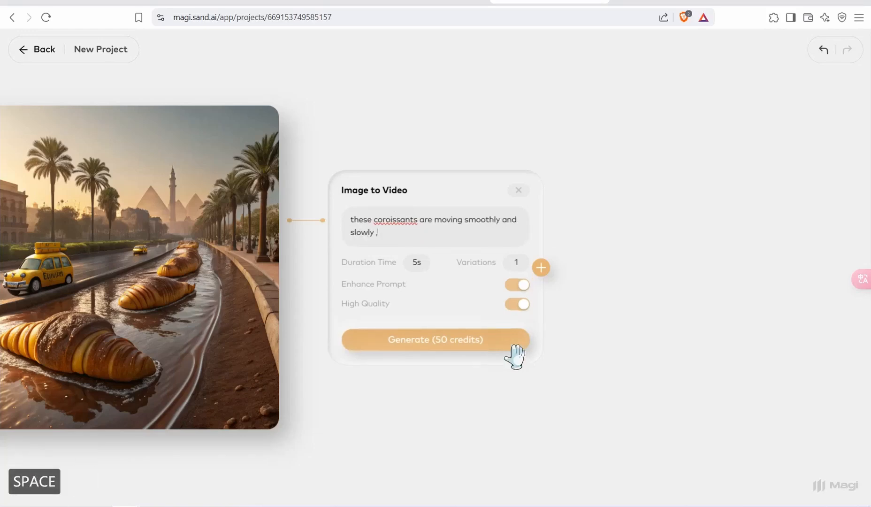
type(" taxi moves f")
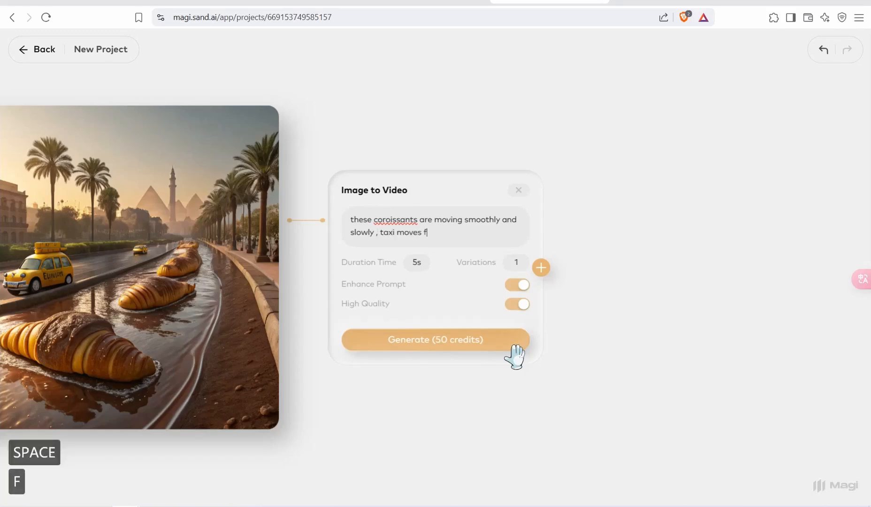
type("orward")
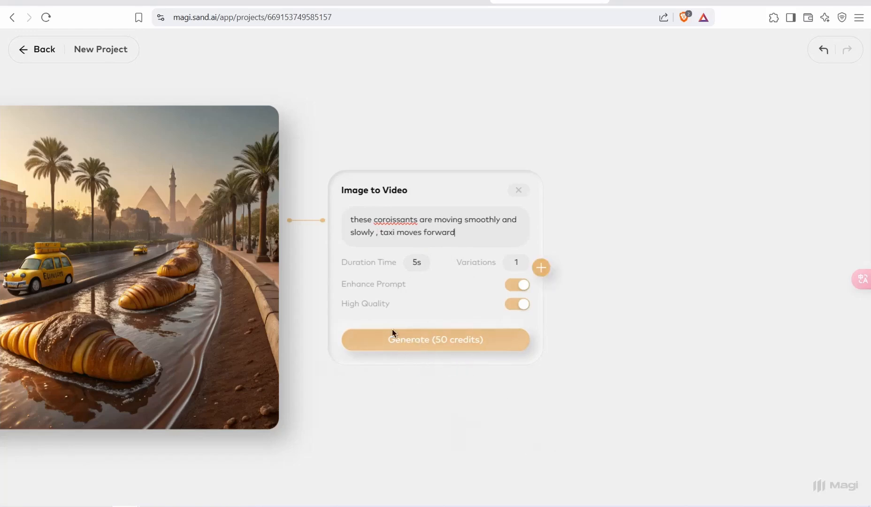
left_click(416, 351)
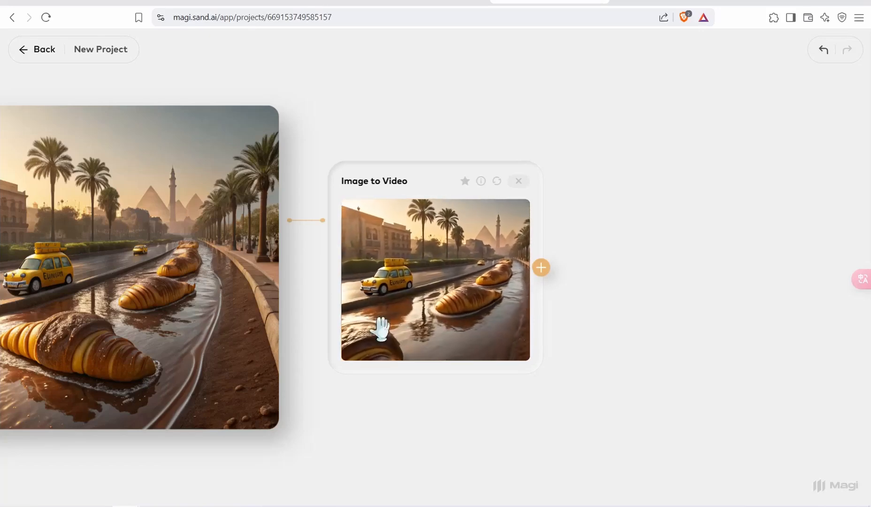
Step: Watch the generated croissant video in its preview and at full size, and close the preview
left_click(439, 271)
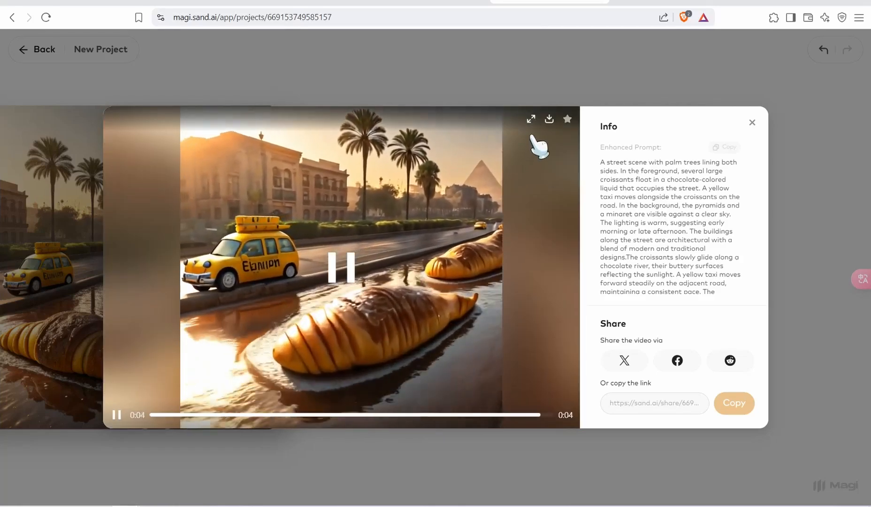
left_click(532, 120)
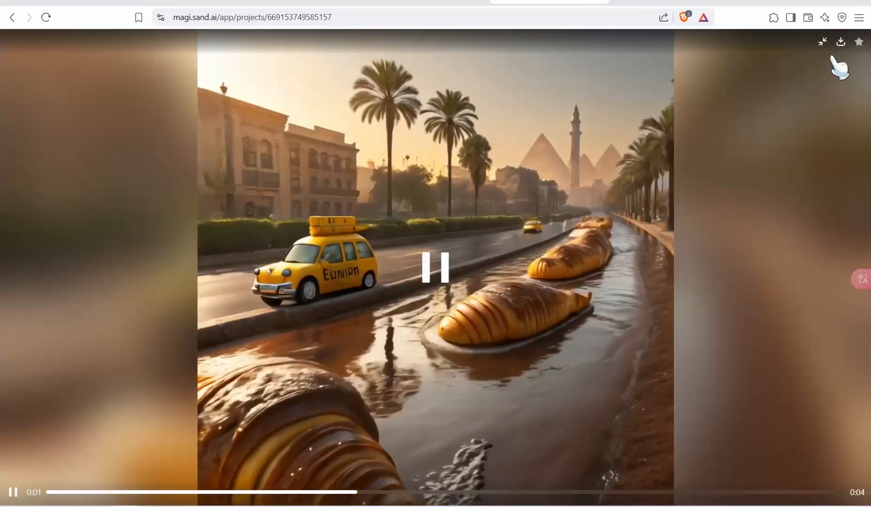
left_click(823, 42)
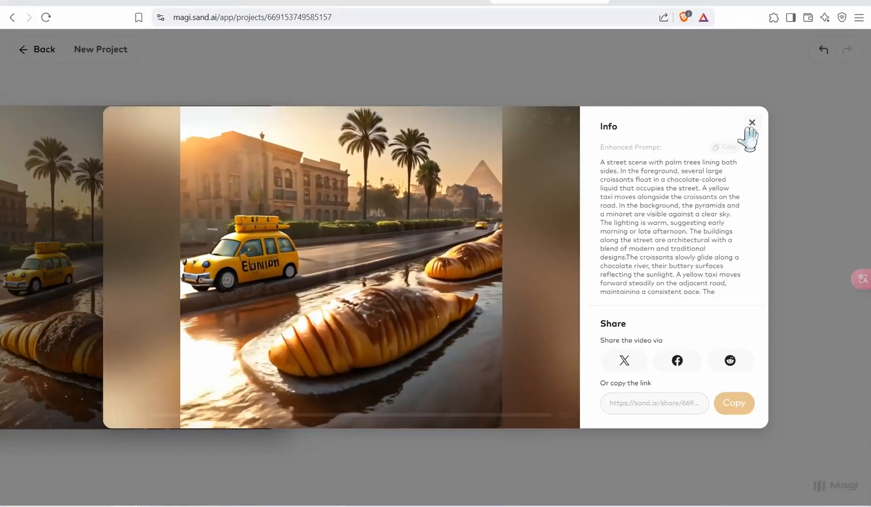
left_click(752, 123)
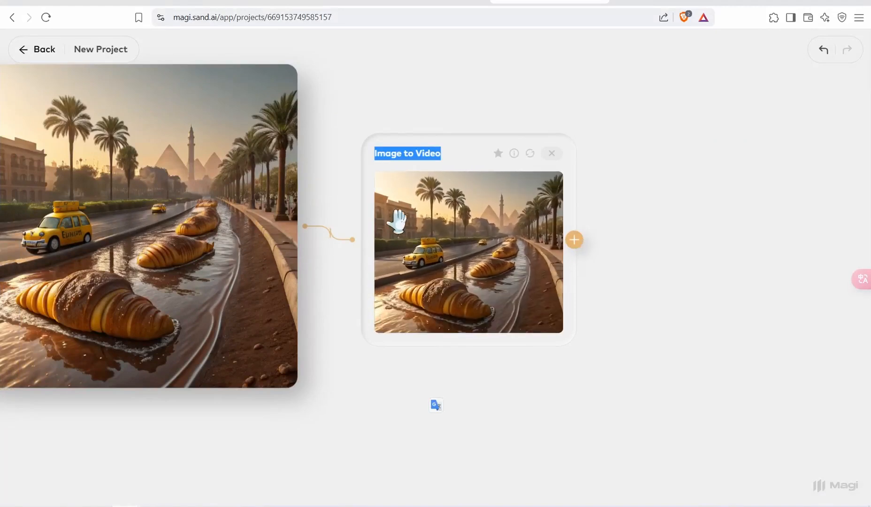
Step: Extend the generated croissant video with a Video Extension block using the prompt "zoomin in to one of these coroissants"
left_click(575, 241)
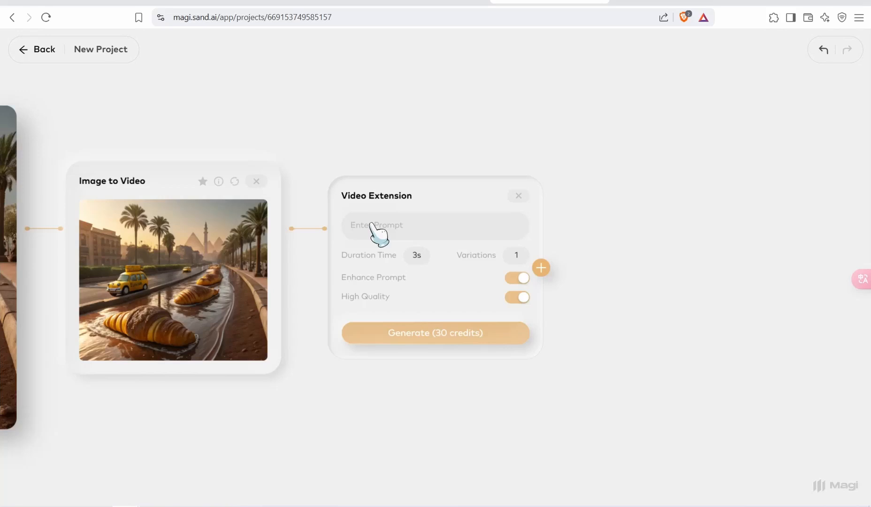
type("zoo")
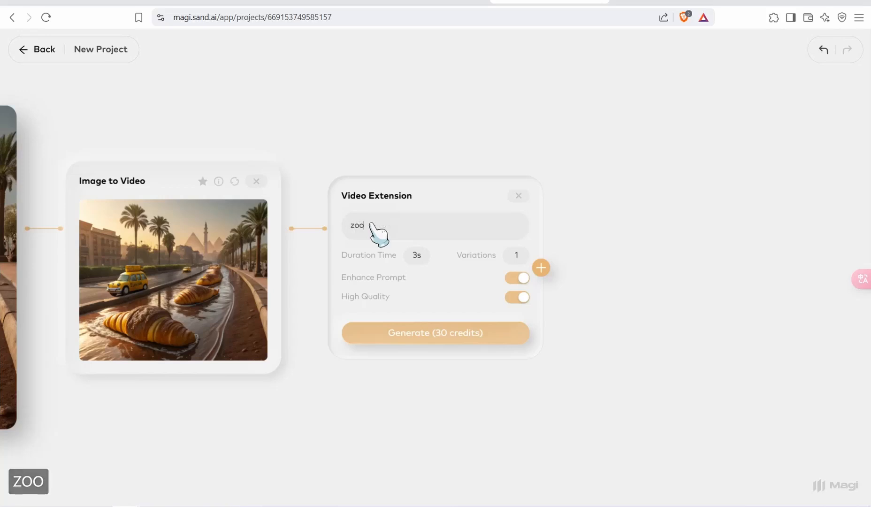
type("min in ")
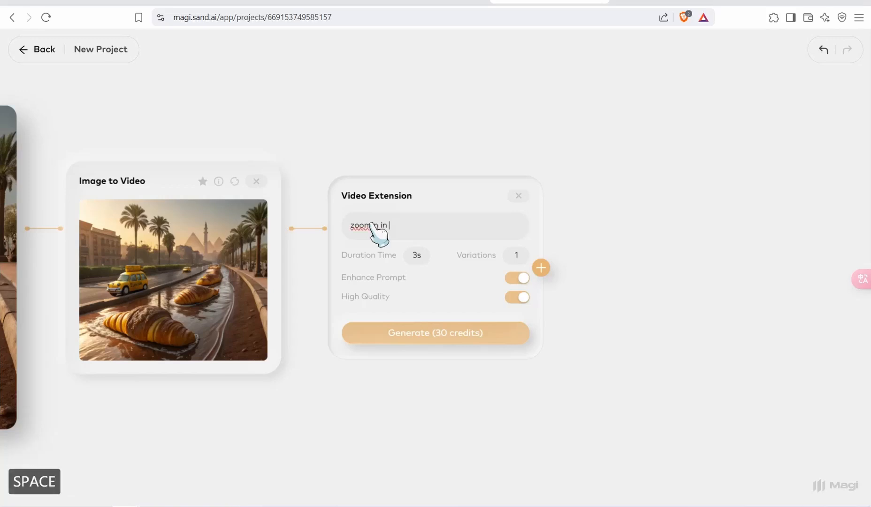
type("to onw")
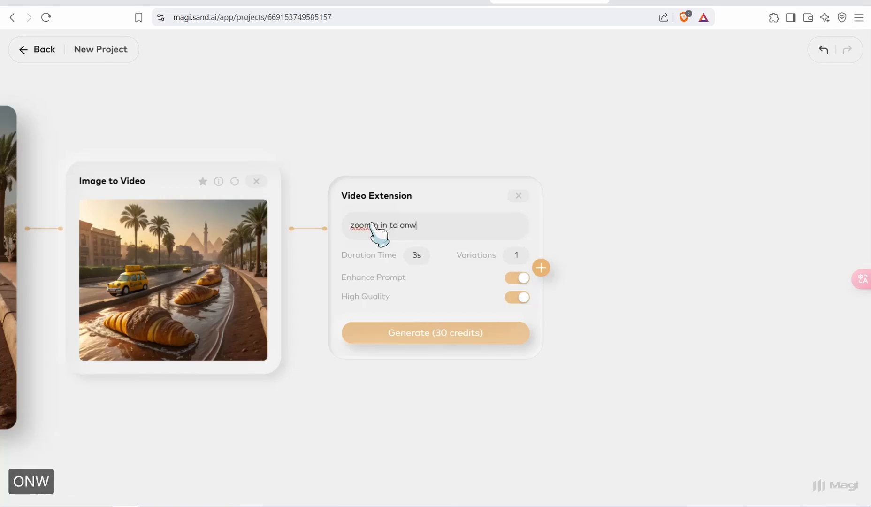
key("BackSpace")
type("e of ")
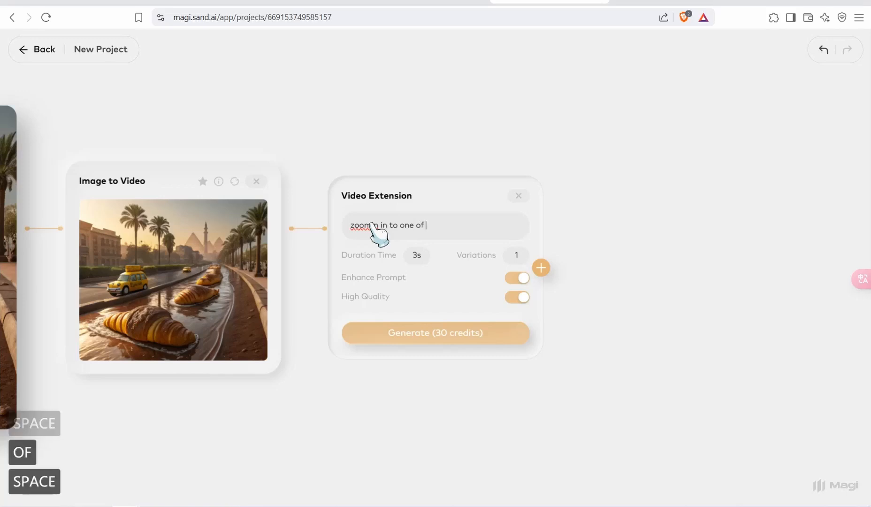
type("these")
key("BackSpace")
type("se c")
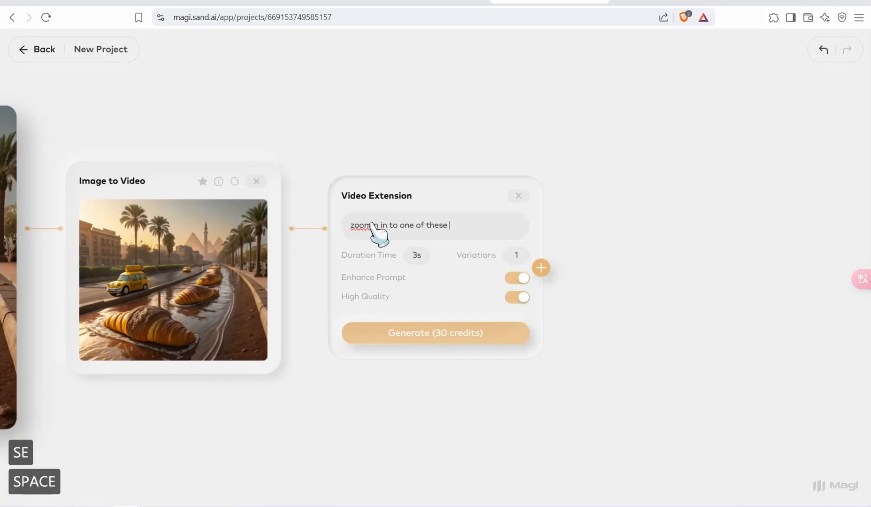
type("orossants")
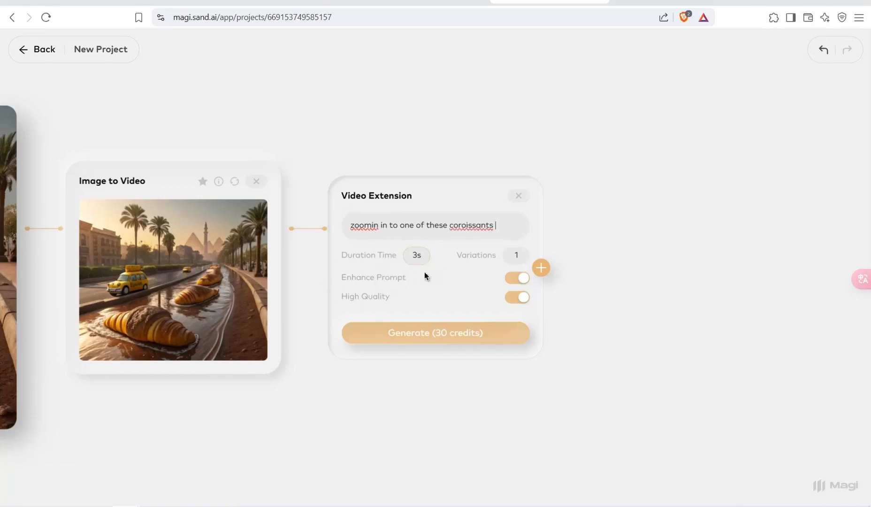
left_click(409, 334)
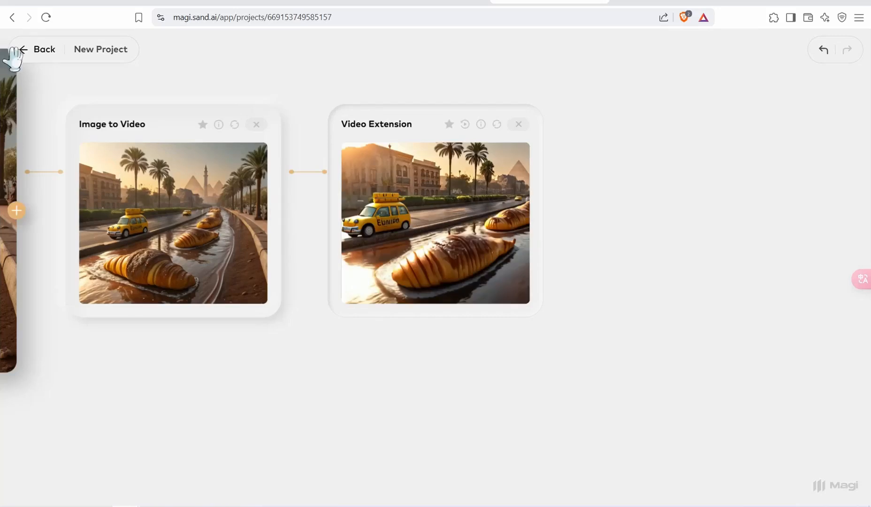
Step: Create a new project from an uploaded image of a cat riding a donkey and reposition the image on the canvas
left_click(30, 65)
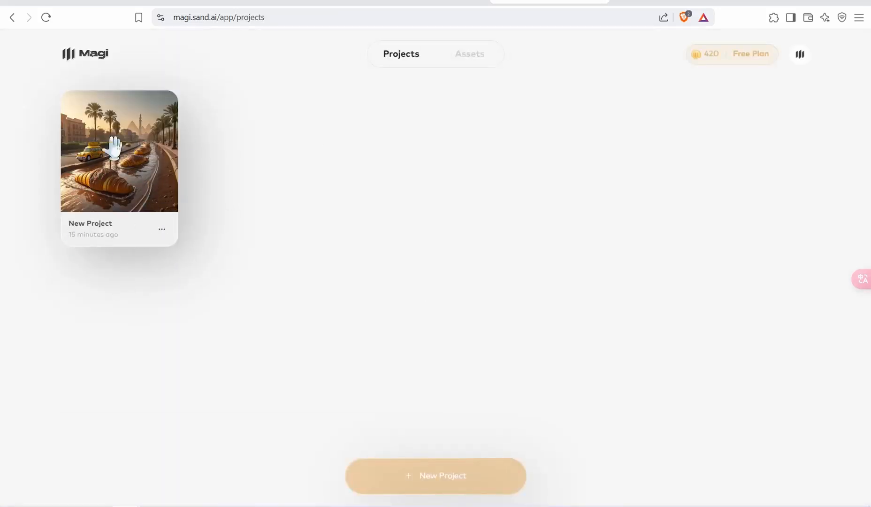
left_click(441, 485)
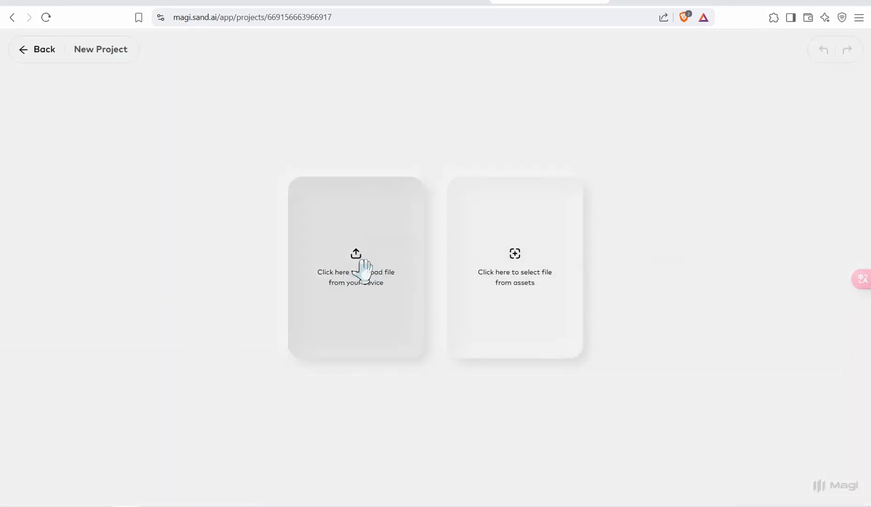
left_click(355, 264)
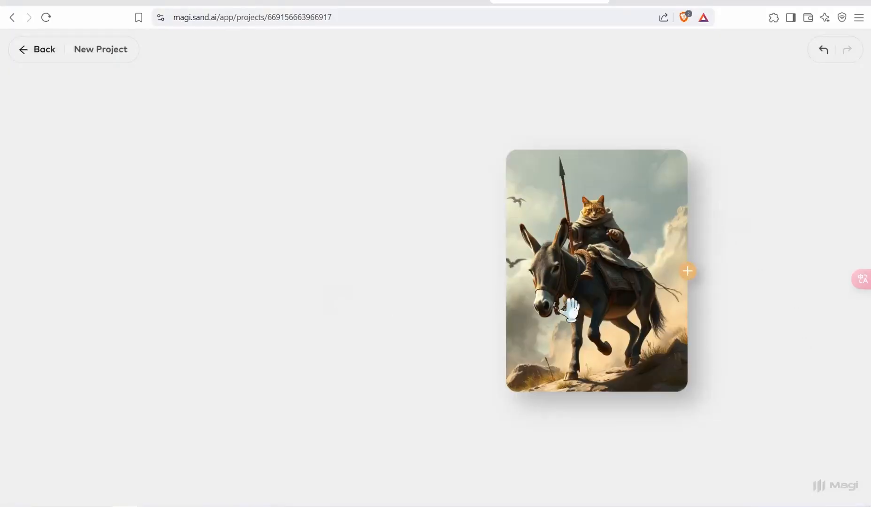
left_click_drag(571, 310, 291, 300)
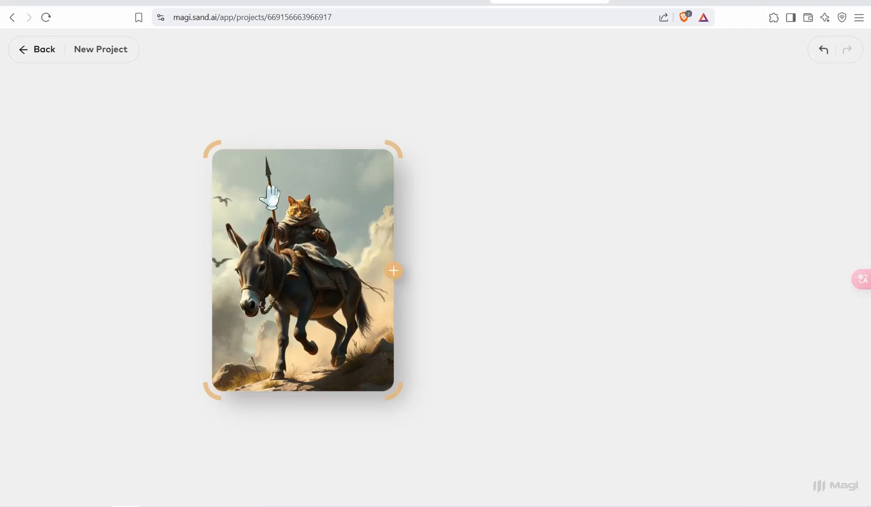
Step: Add an Image to Video block to the cat-on-donkey image with the prompt "moving forward in a war"
left_click(394, 271)
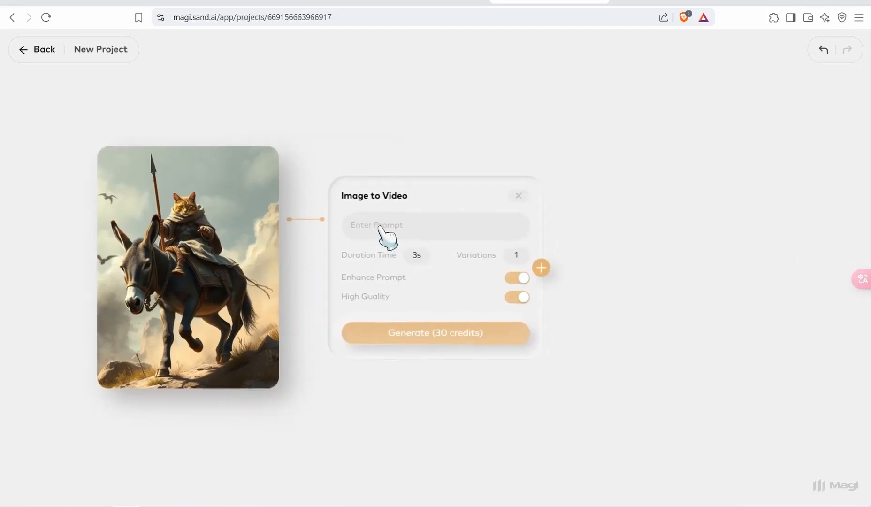
type("movi")
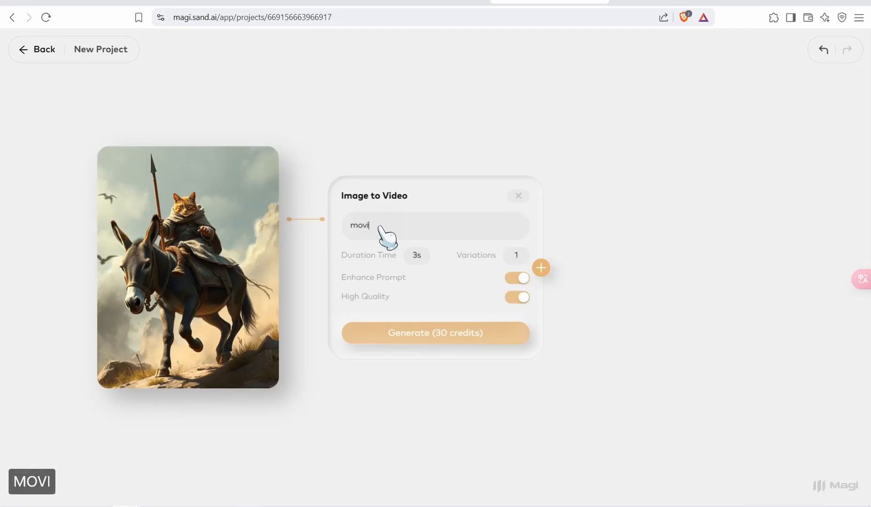
type("ng forwa")
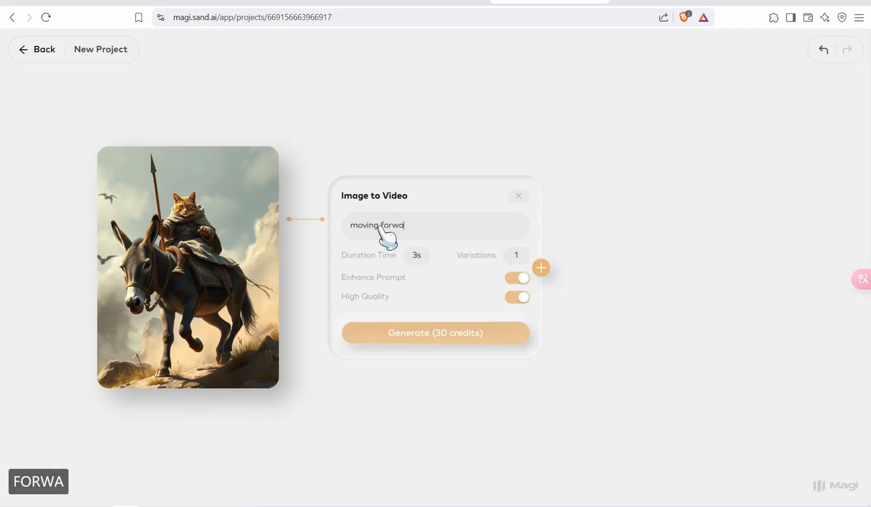
type("rs")
key("BackSpace")
type("d")
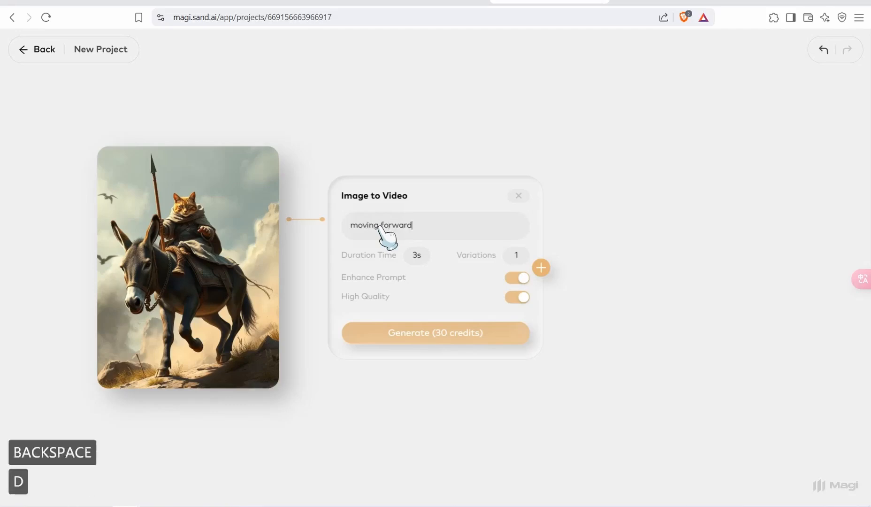
type(" in awar")
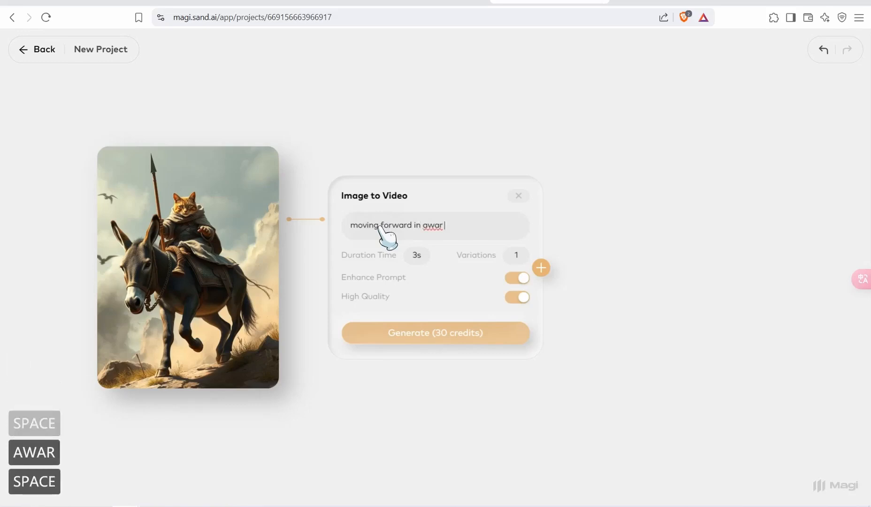
left_click(427, 225)
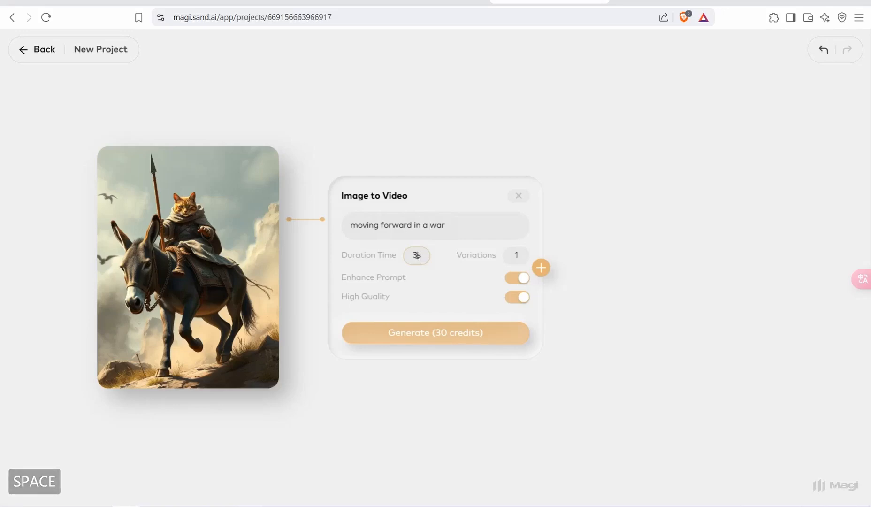
Step: Set the cat-on-donkey video's duration to 5 s and generate it
left_click_drag(419, 256, 411, 254)
type("5")
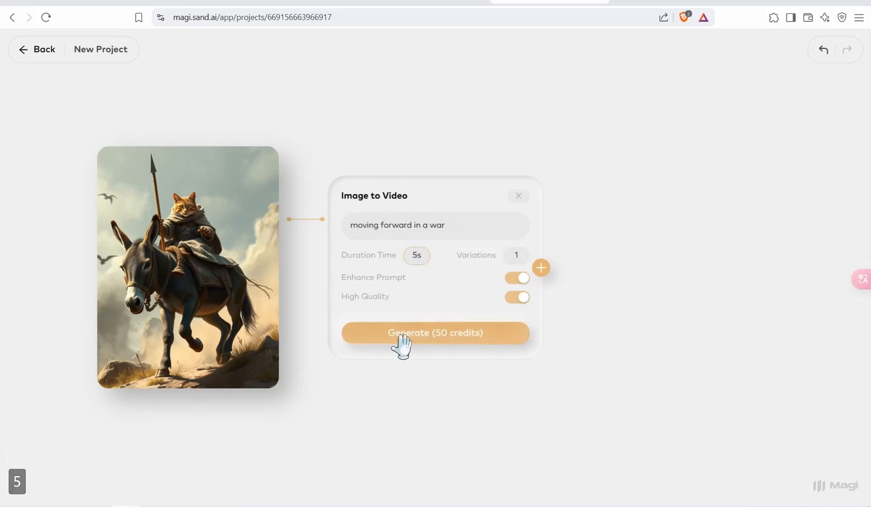
left_click(428, 335)
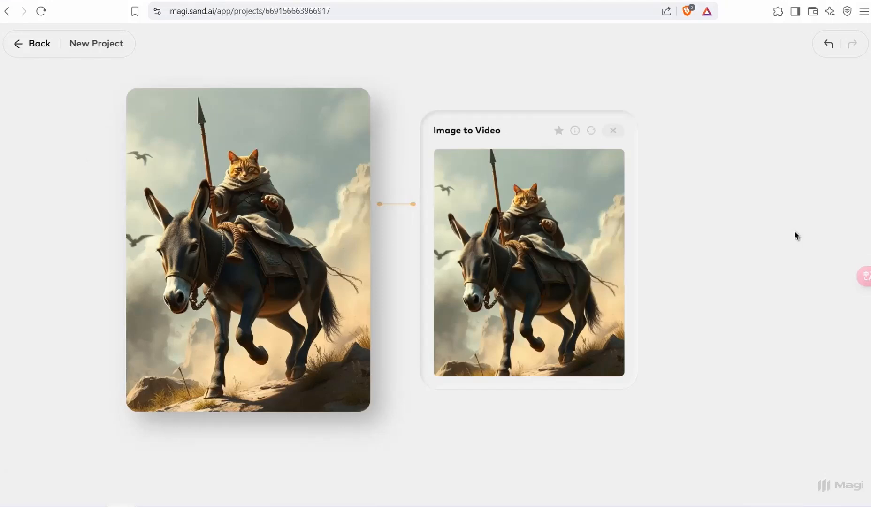
mouse_move(578, 265)
left_click(322, 506)
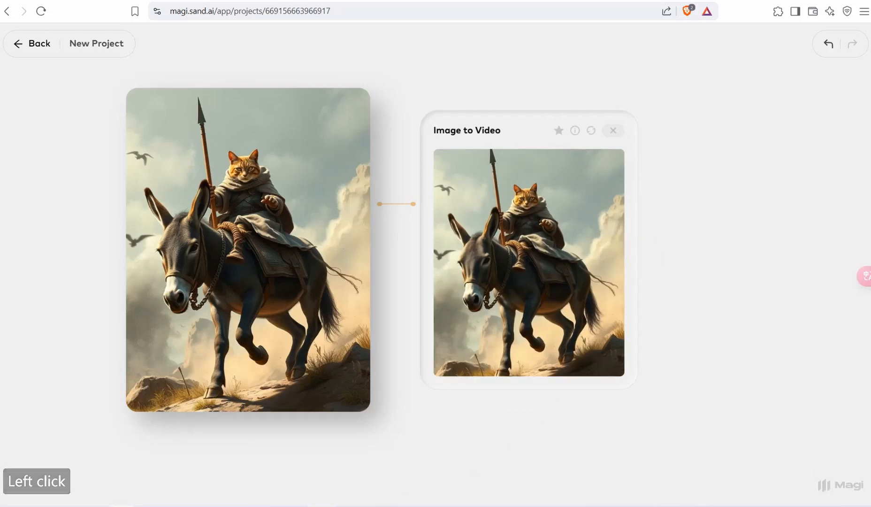